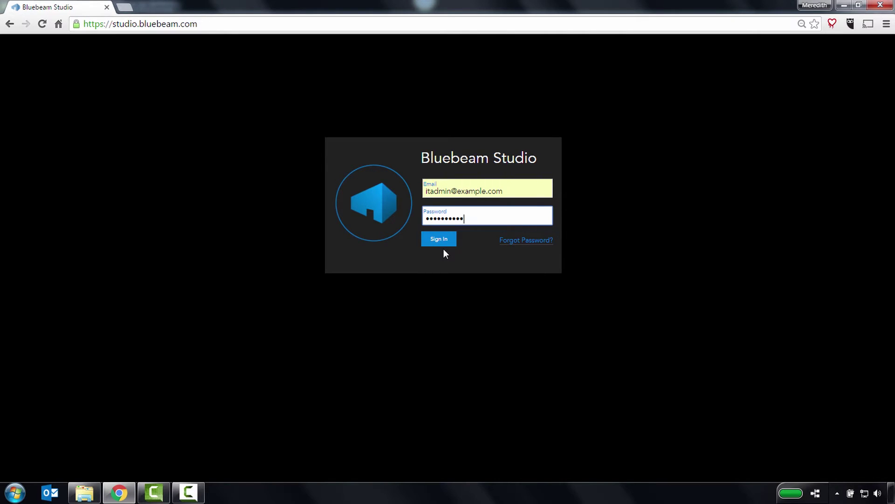
Sign in to the Studio Prime administrator account with the entered admin credentials.
click(440, 239)
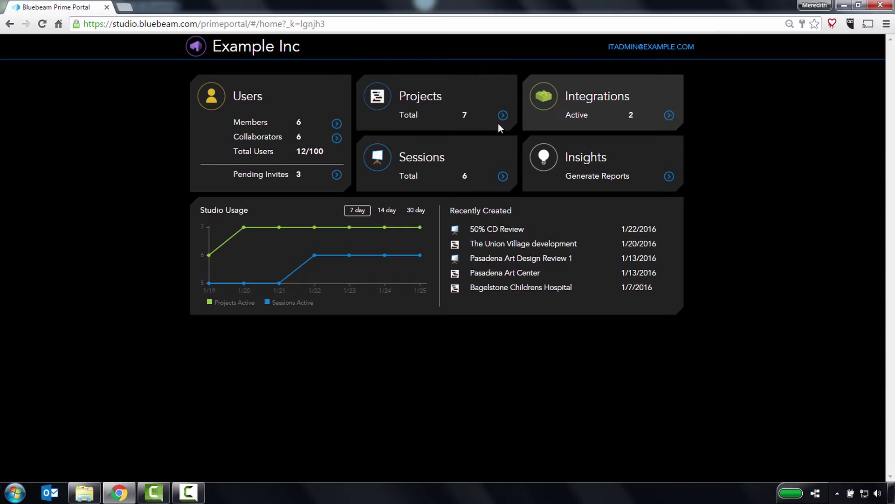
Point out the 7-day Studio Usage chart (7 projects, 6 sessions active) and the Recently Created panel.
click(226, 211)
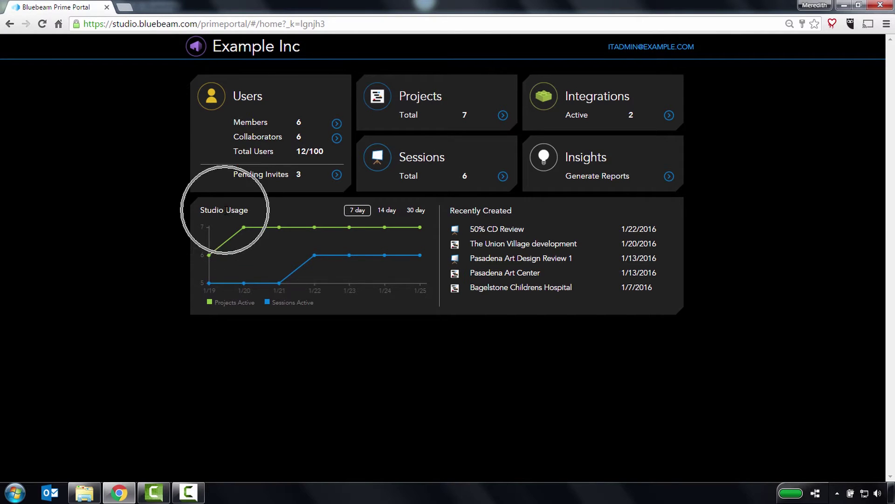
click(226, 211)
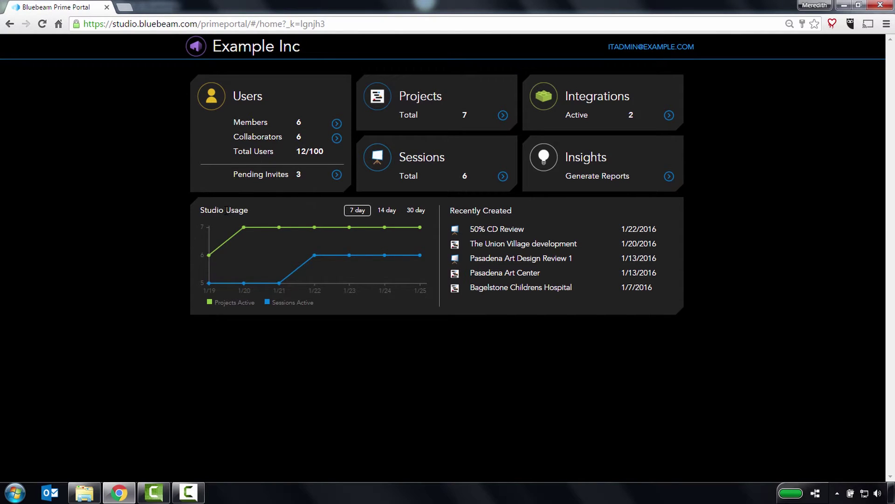
click(482, 215)
click(482, 214)
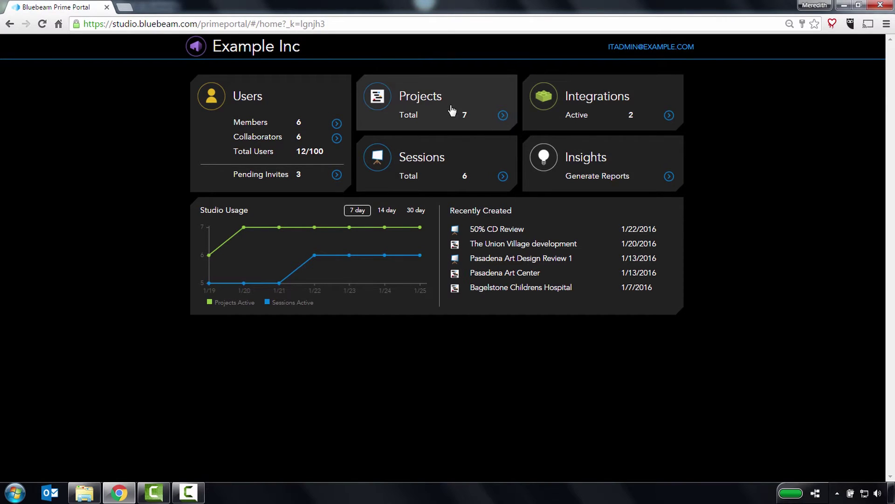
Open Member1's user detail page from the Users list, after viewing Member1's role and access options.
click(279, 103)
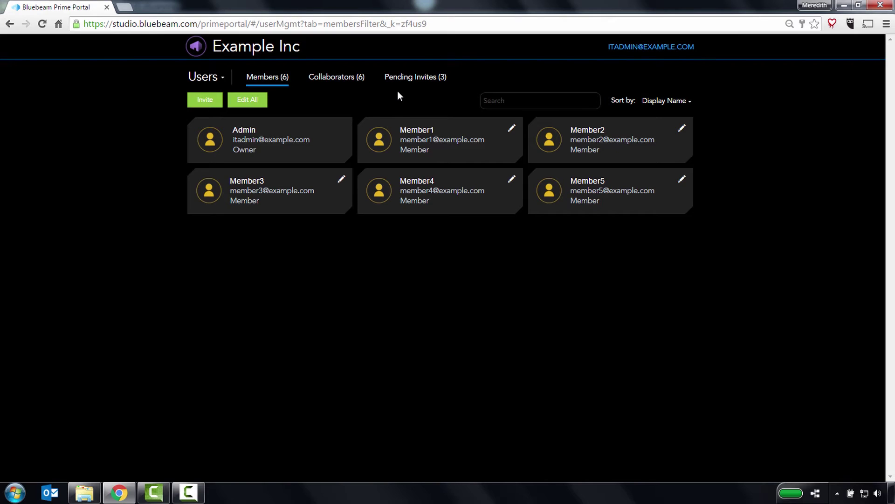
click(511, 130)
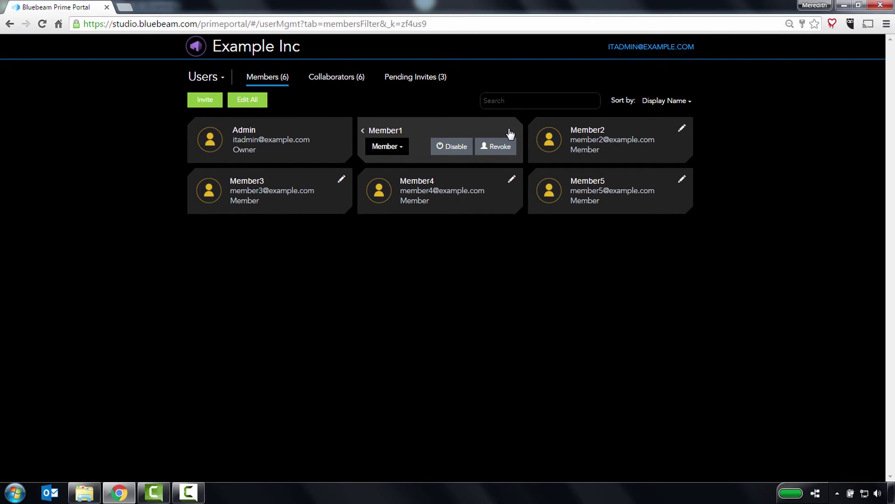
click(474, 131)
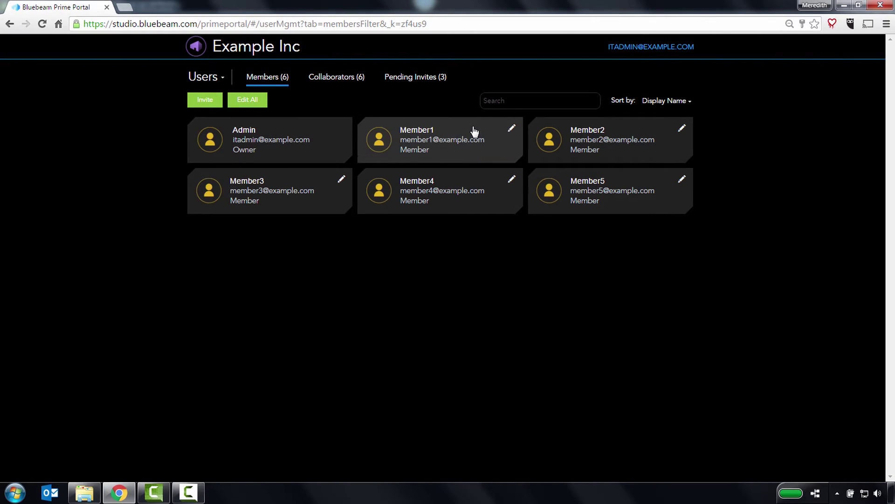
click(474, 131)
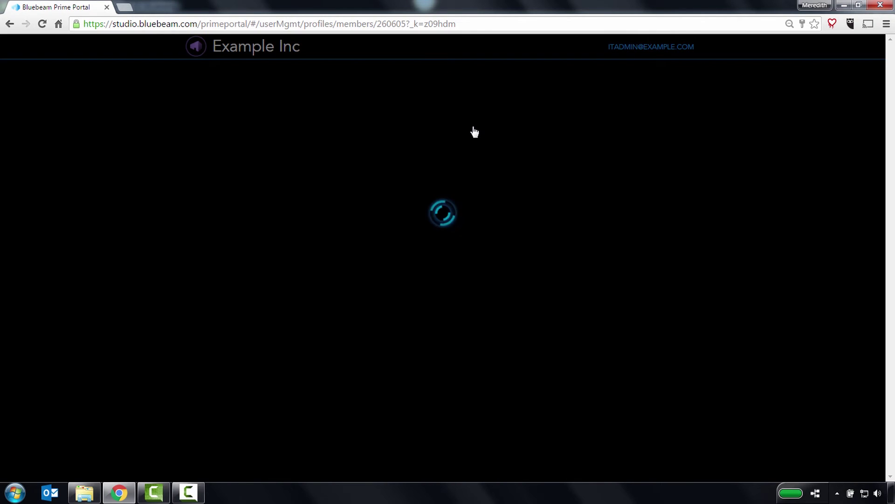
Review Member1's attended projects, owned sessions and attended sessions, then return to the members list.
click(404, 81)
click(495, 81)
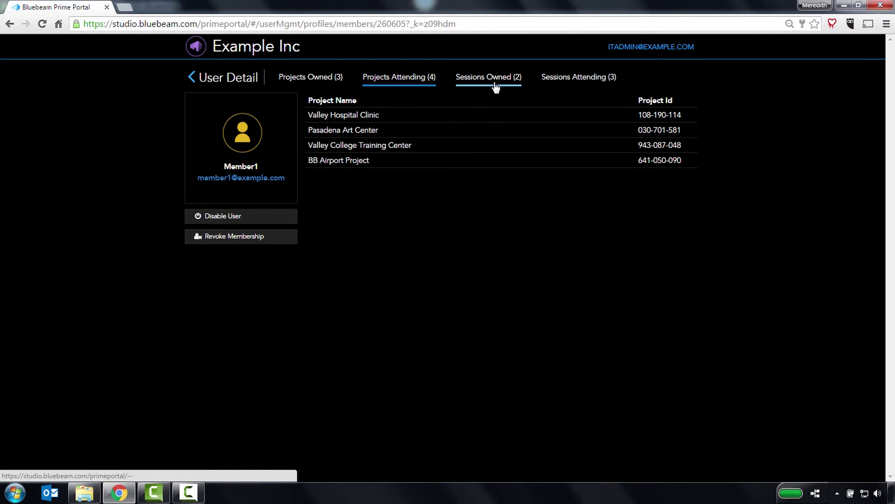
click(574, 82)
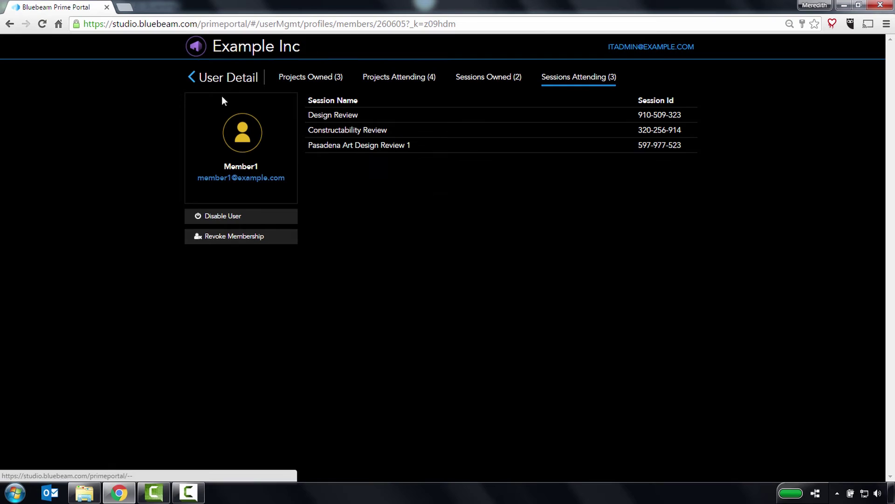
click(197, 83)
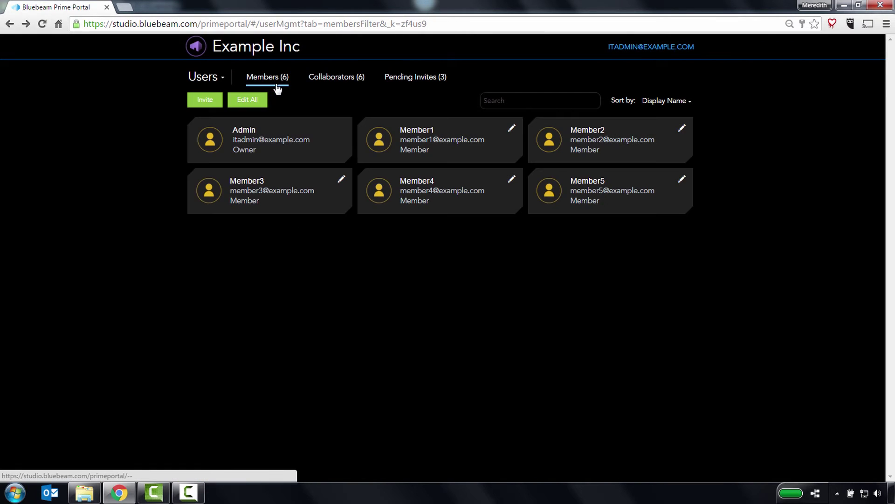
Check the Architect collaborator's blocking option and attended sessions, then return to the Collaborators list.
click(322, 79)
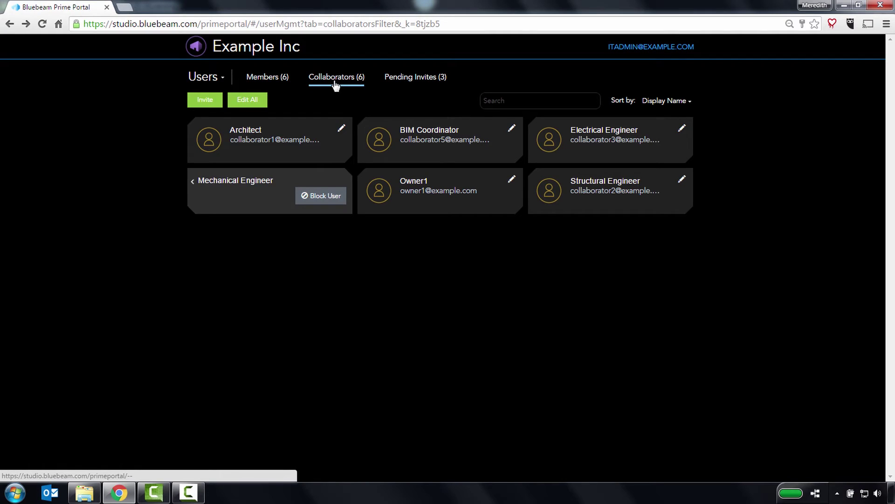
click(341, 129)
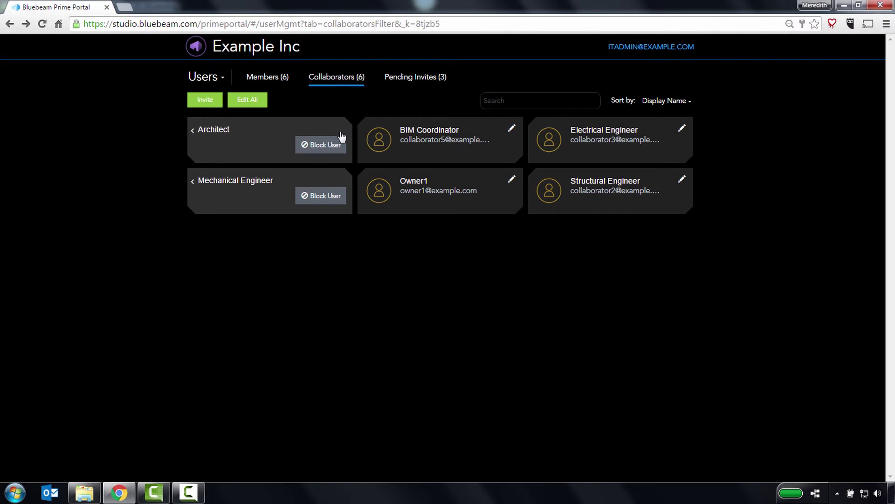
click(253, 136)
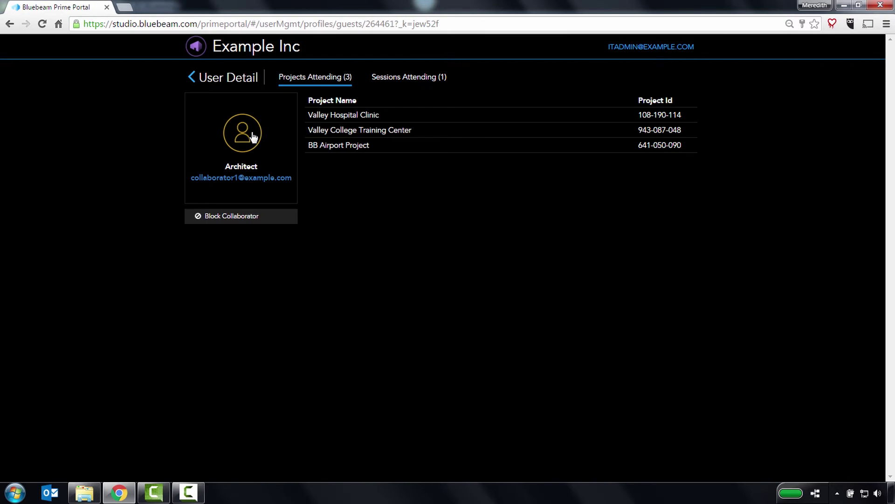
click(388, 82)
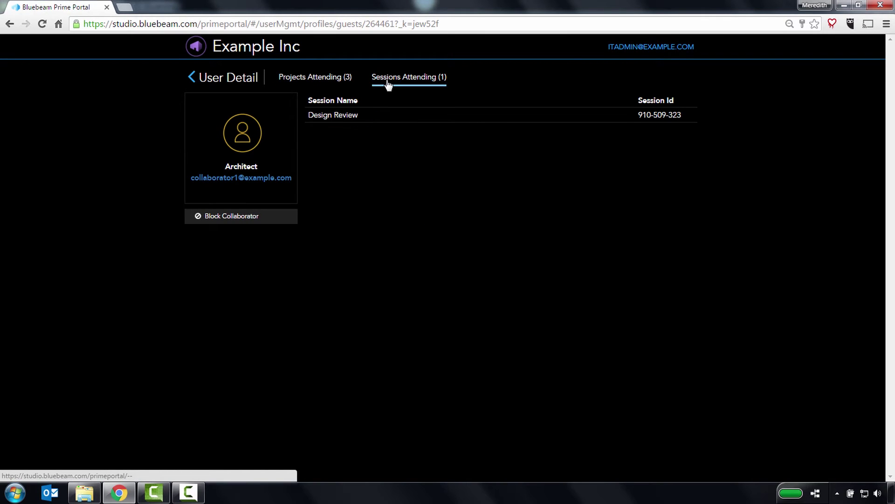
click(193, 78)
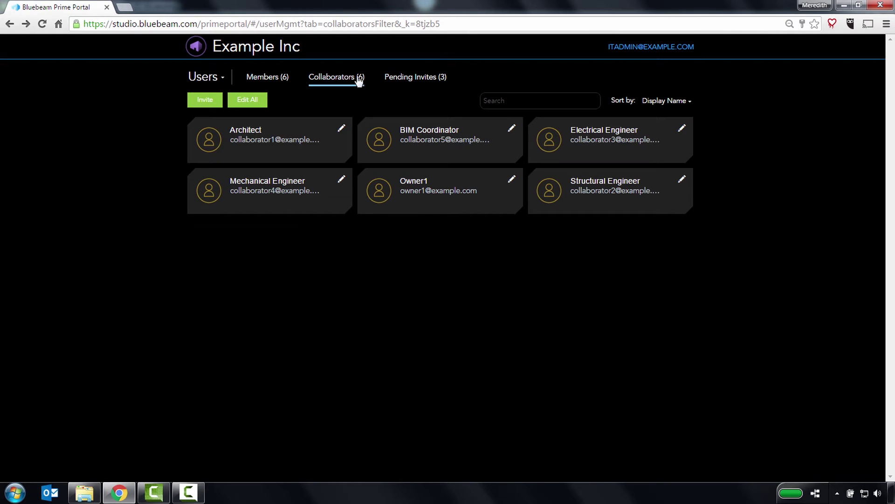
Review the pending invitations and a pending invite's resend and cancel options.
click(406, 80)
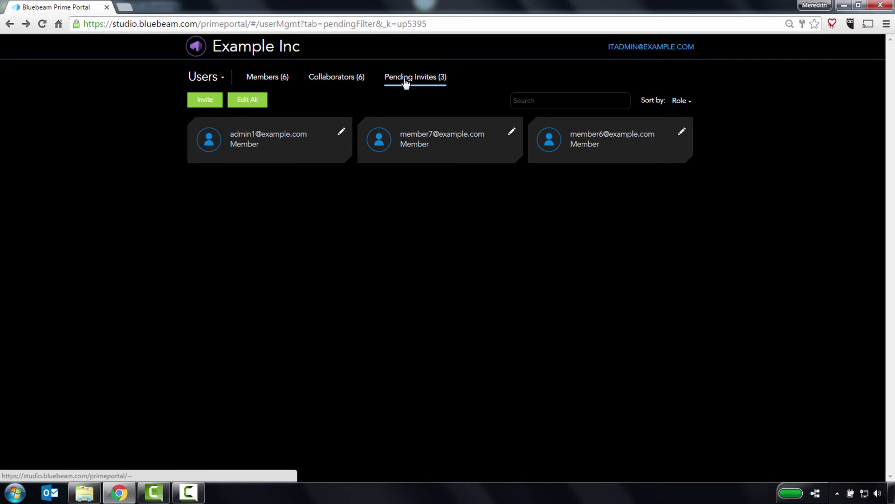
click(512, 132)
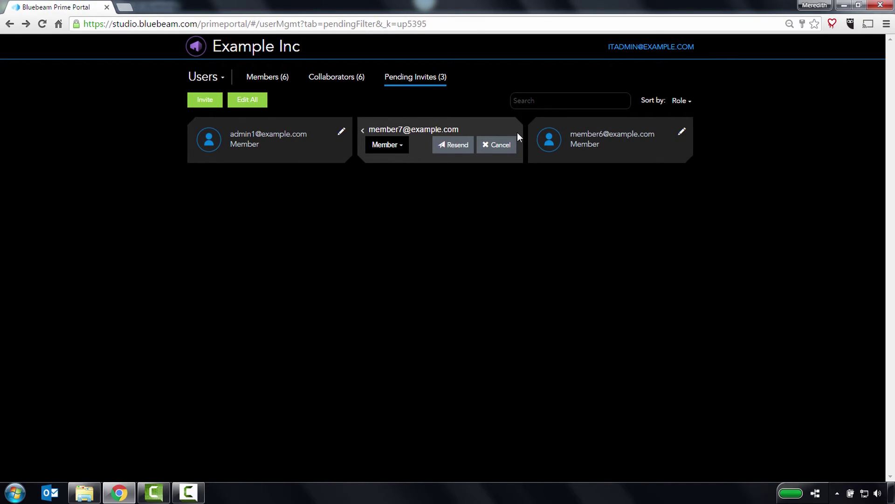
click(455, 143)
Invite the new member's e-mail address with the message 'Please join my Studio Prime Account'.
click(202, 101)
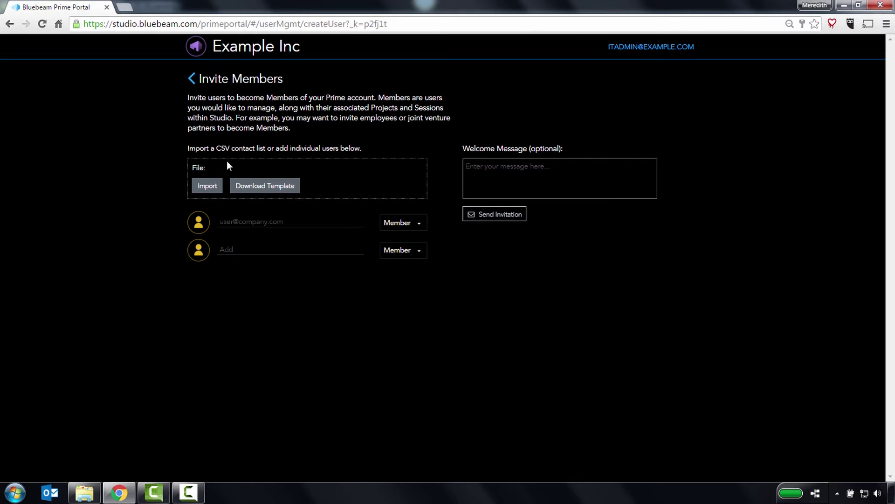
click(226, 221)
text(member6@example.com)
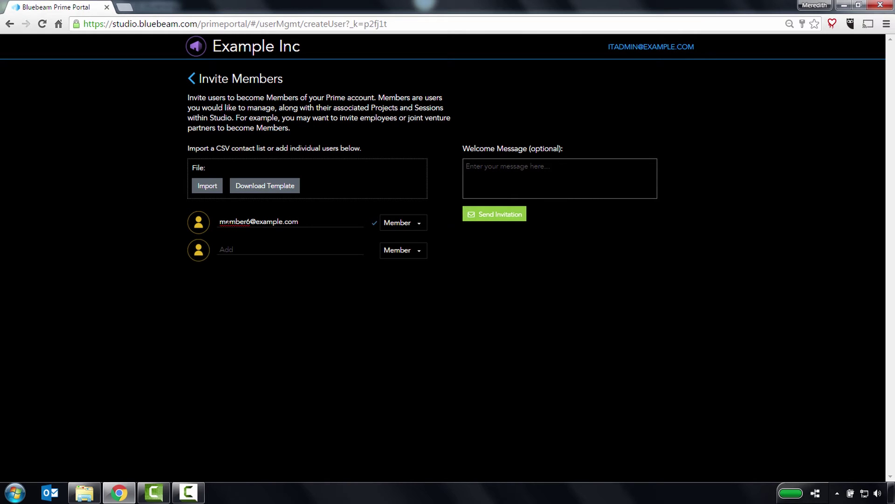
click(560, 177)
text(Please)
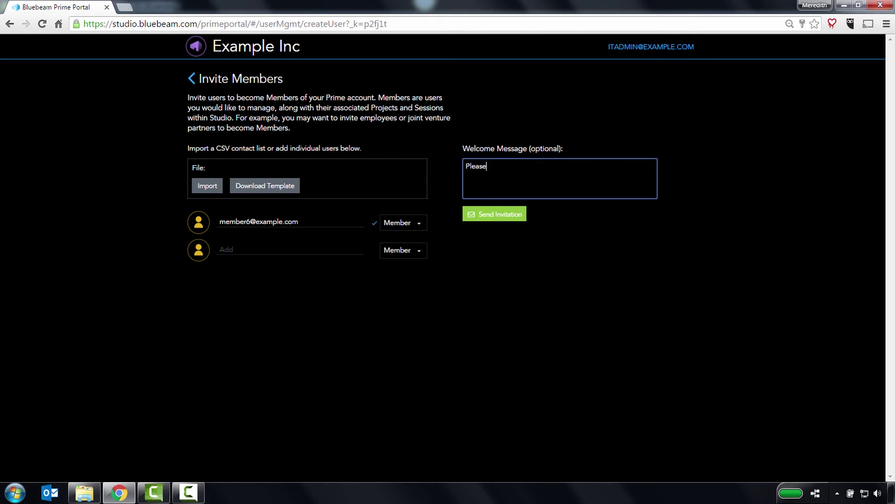
text( join my Studio Prime Account)
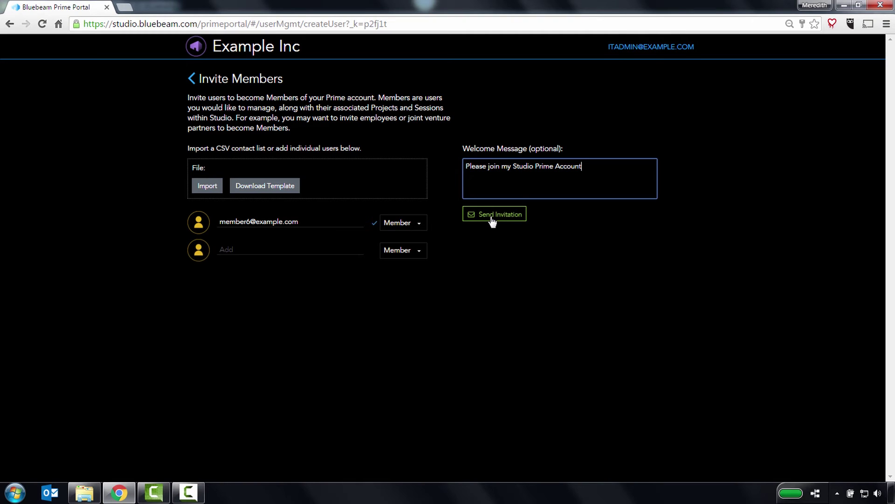
Go from the home dashboard to Projects and open The Union Village development project.
click(199, 50)
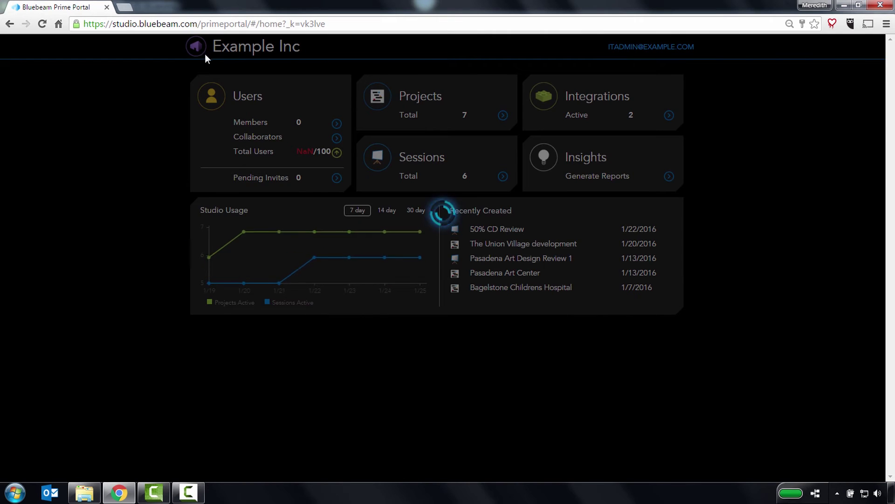
click(392, 108)
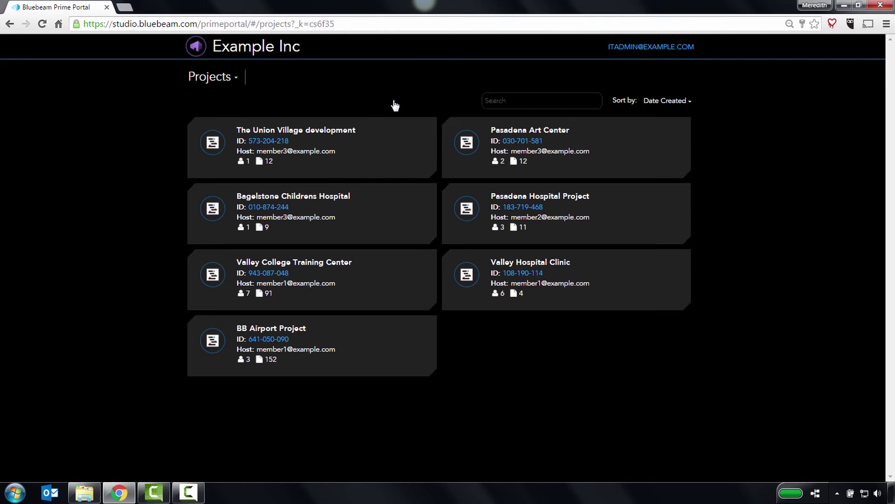
click(390, 143)
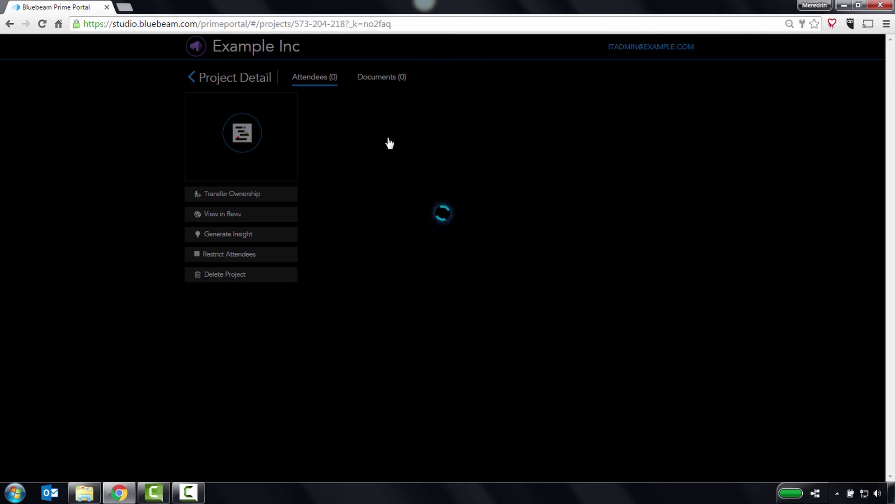
Check the project's documents, then view the BCH S3 session's single document on the Sessions page.
click(384, 80)
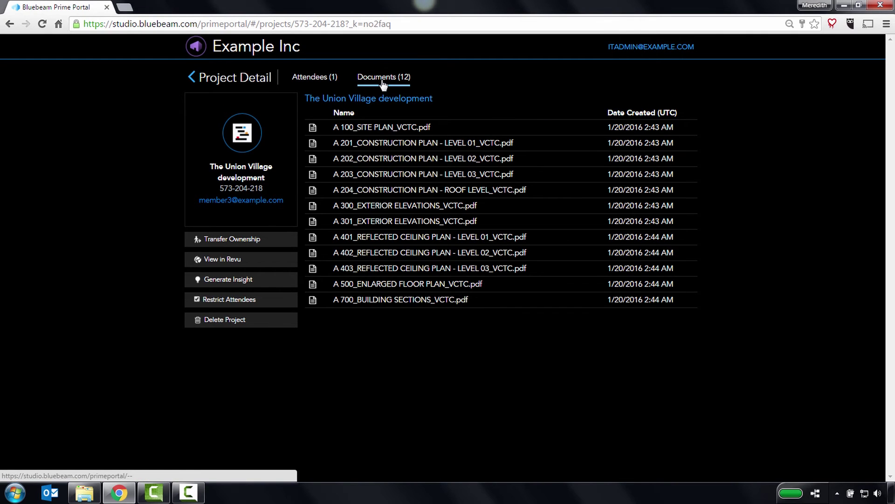
click(191, 80)
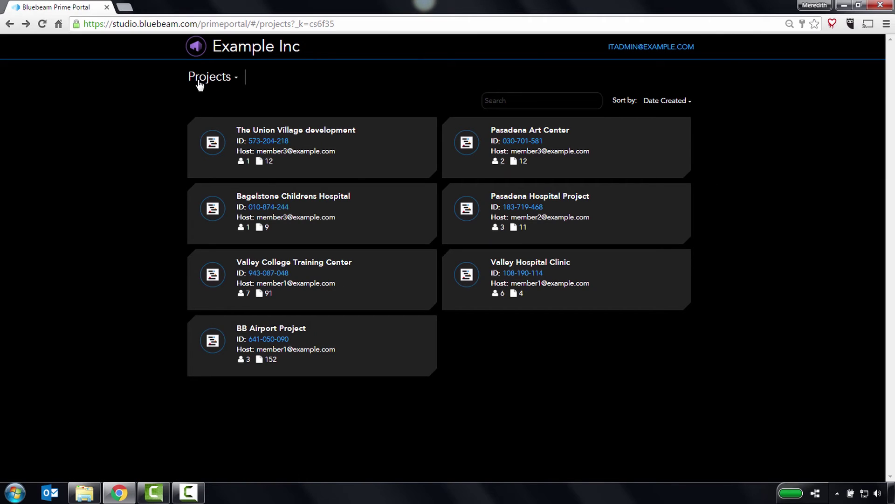
click(198, 83)
click(206, 143)
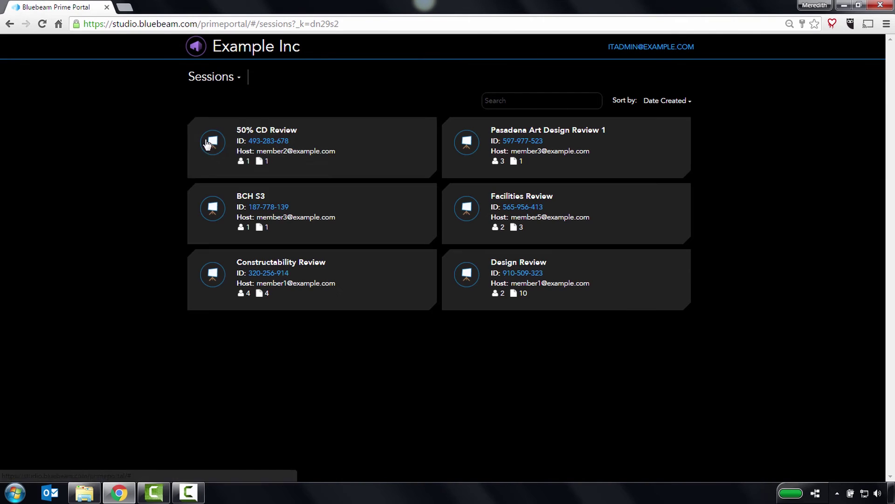
click(260, 204)
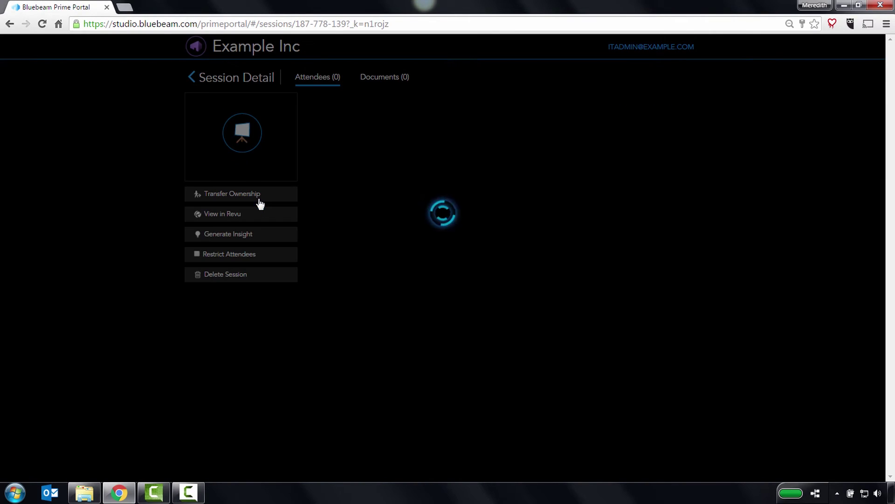
click(380, 77)
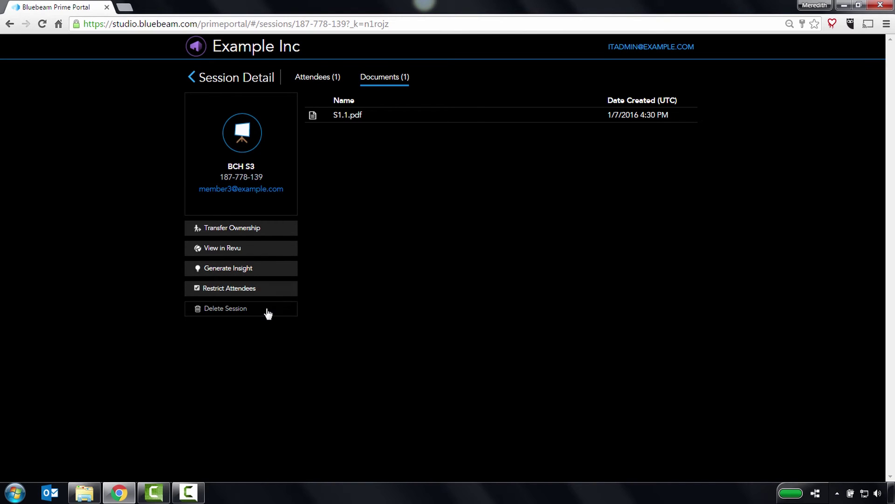
Back on the Sessions list, try joining the 50% CD Review session and choose Do Nothing.
click(194, 80)
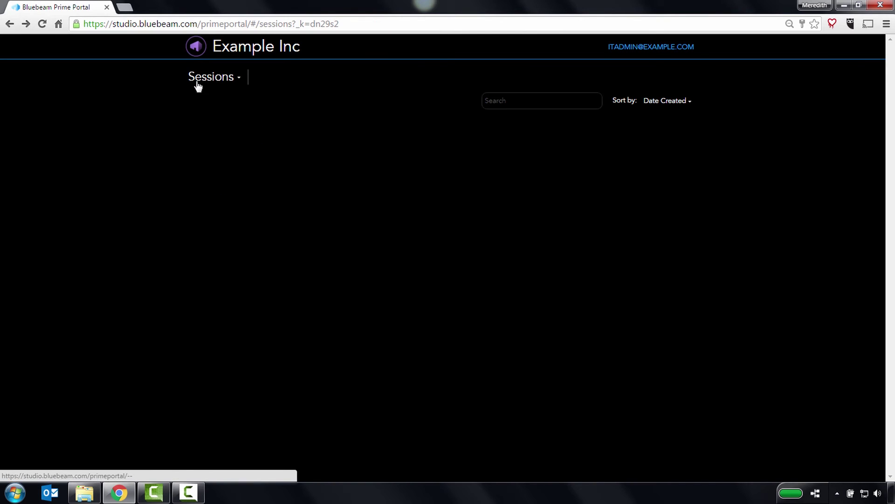
click(274, 141)
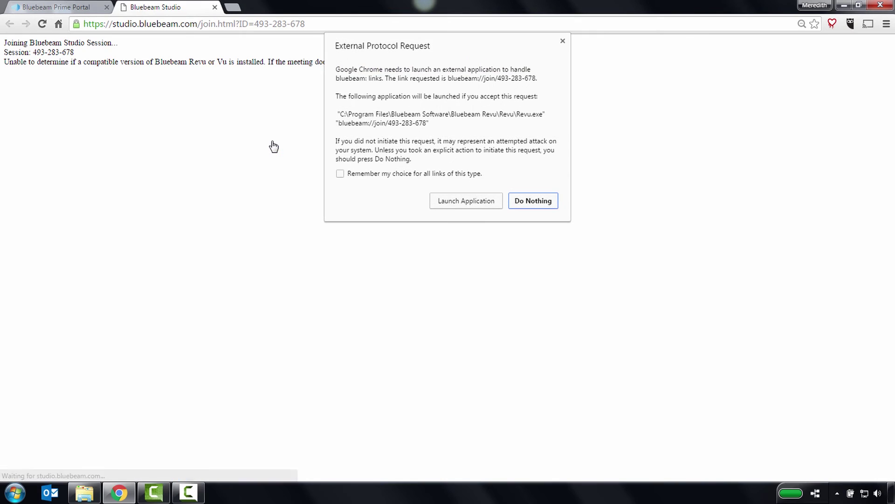
click(518, 200)
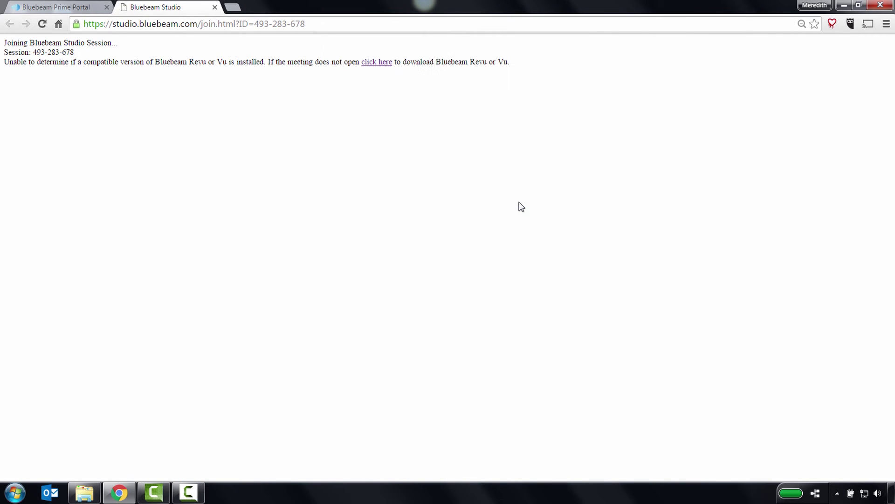
Close the join tab and review the Integrations page, the DMS options and the Add New form.
click(215, 7)
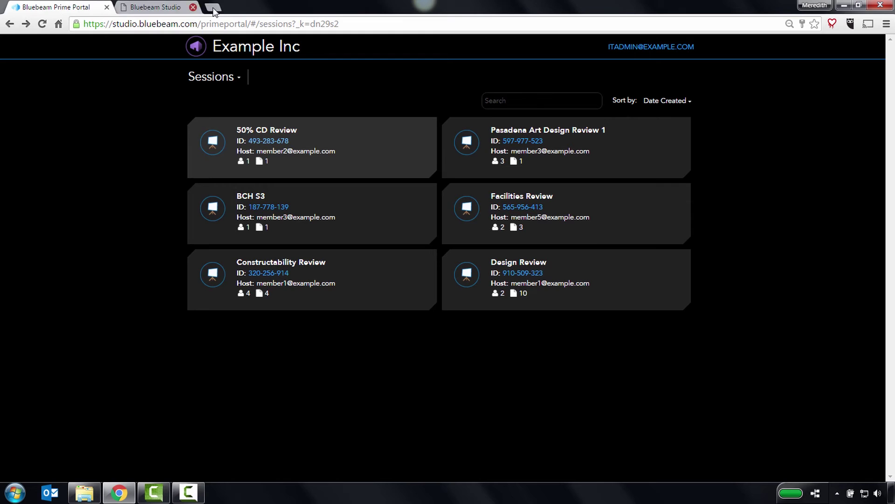
click(193, 46)
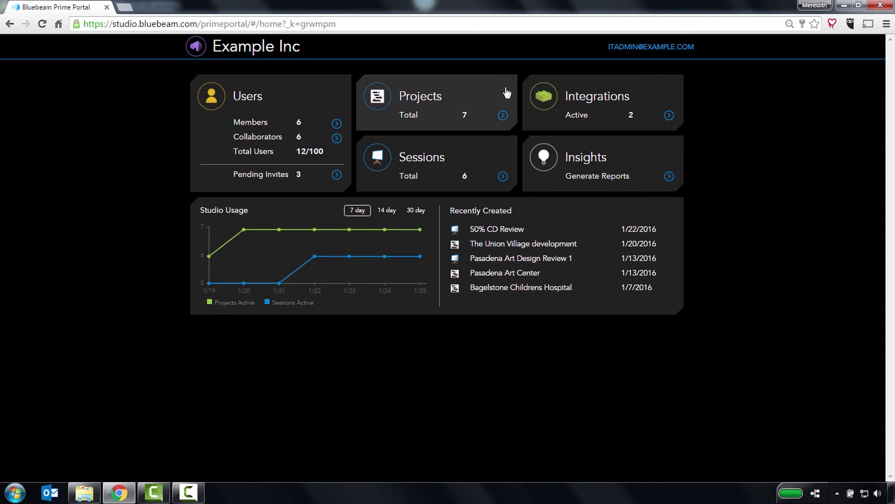
click(548, 101)
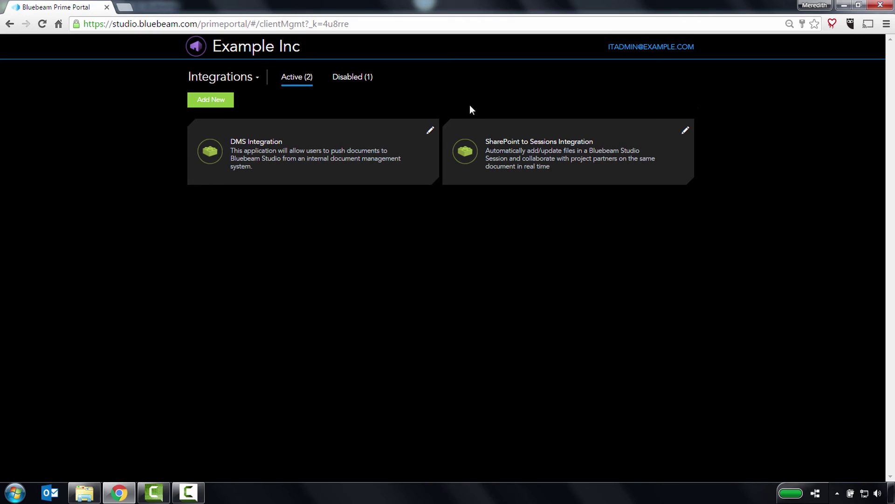
click(430, 131)
click(215, 102)
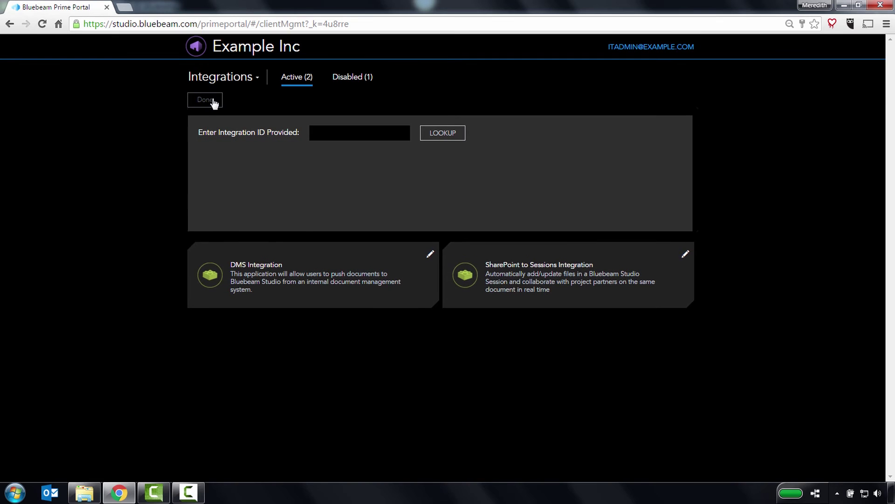
click(199, 53)
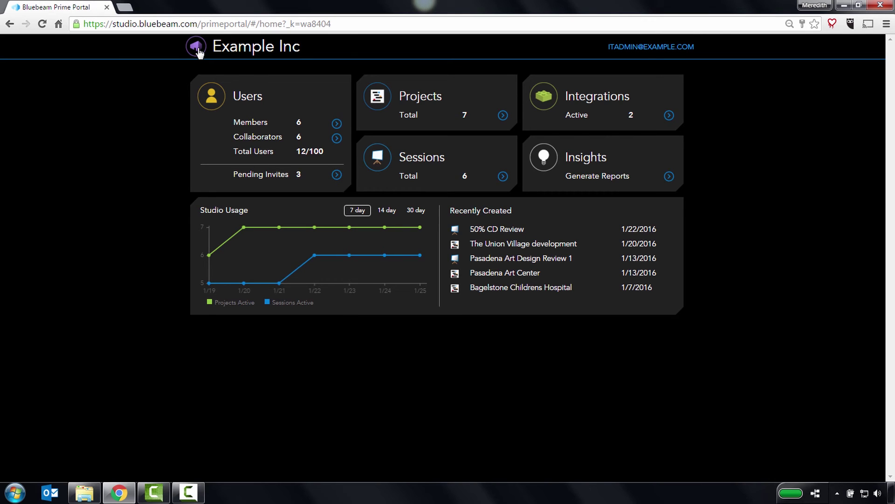
Browse Insights' Projects, Sessions and Users reports, viewing the available project and user report metrics.
click(554, 158)
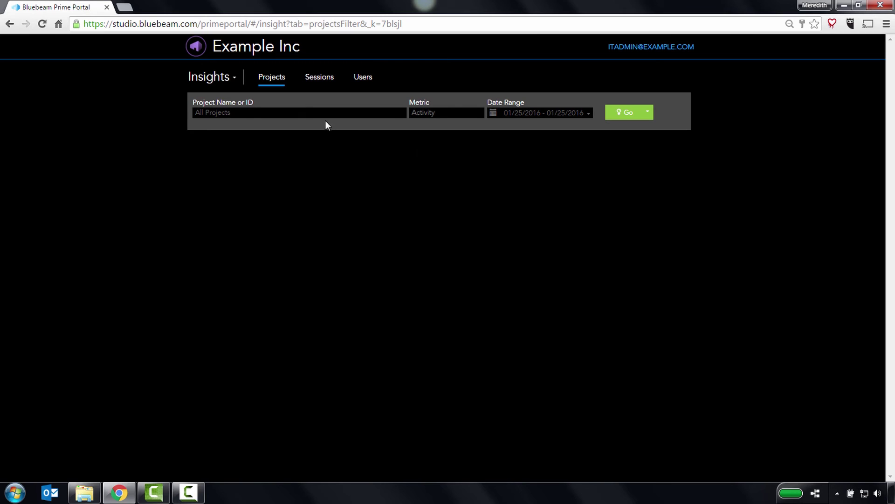
click(322, 86)
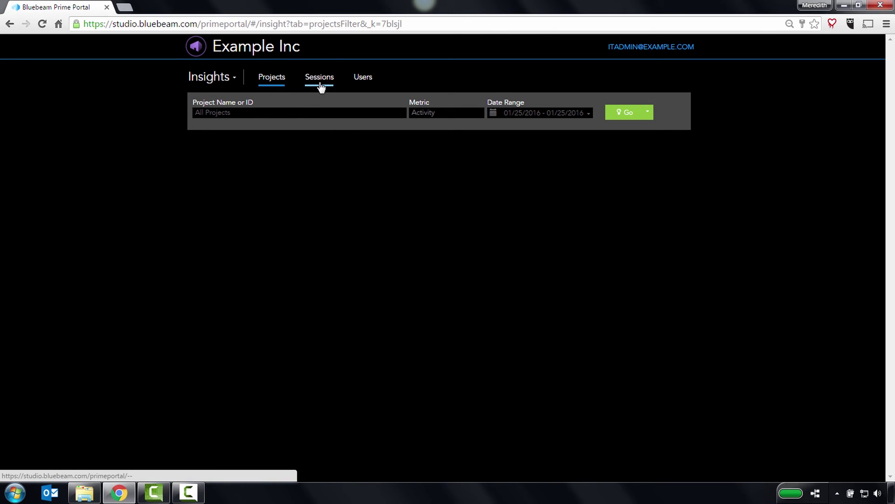
click(364, 86)
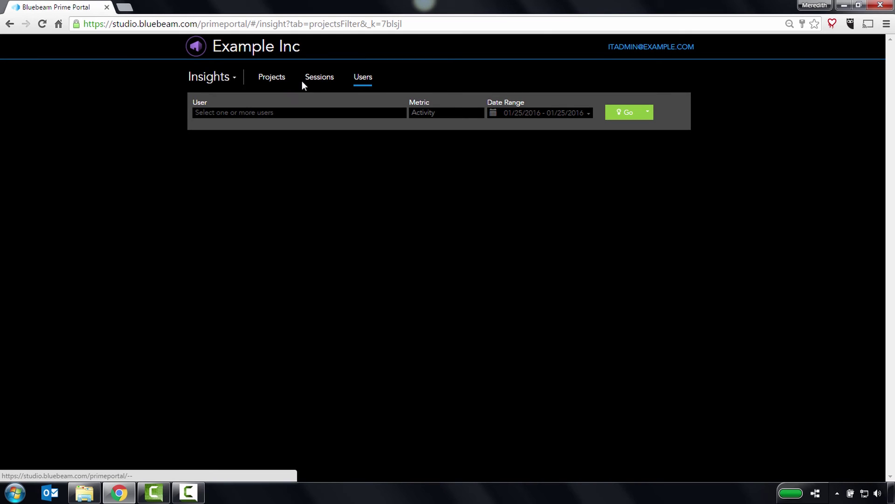
click(284, 84)
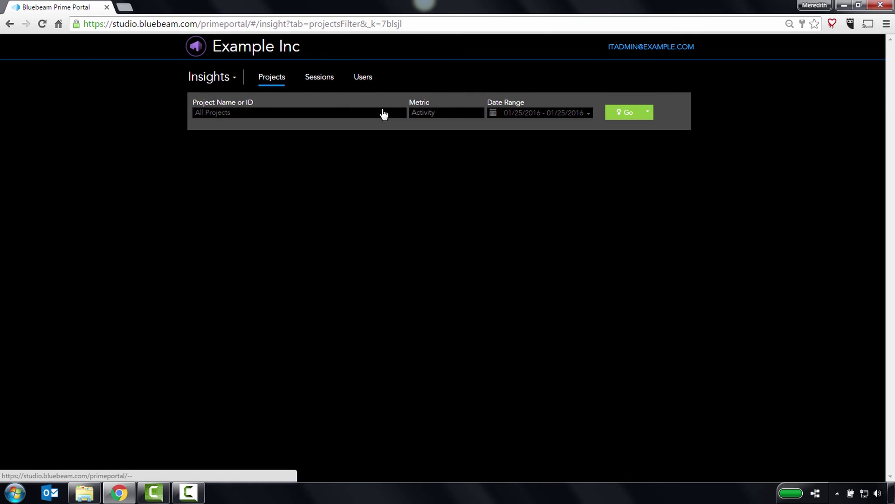
click(443, 117)
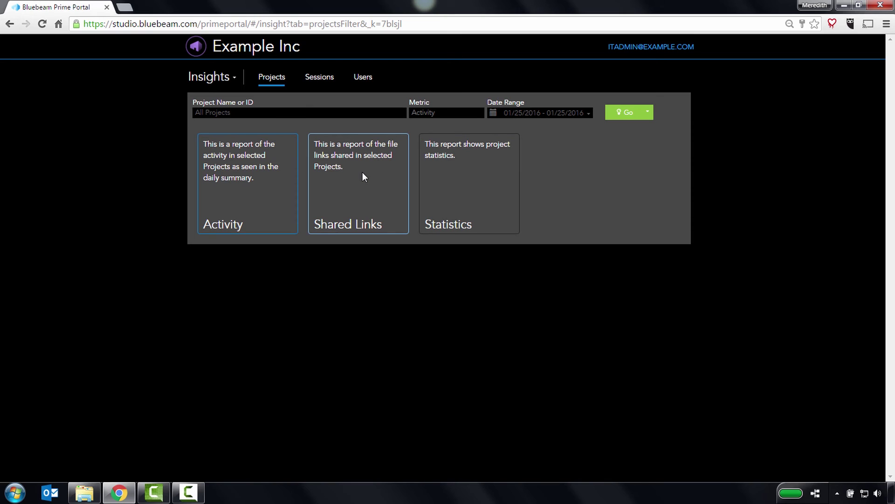
click(364, 78)
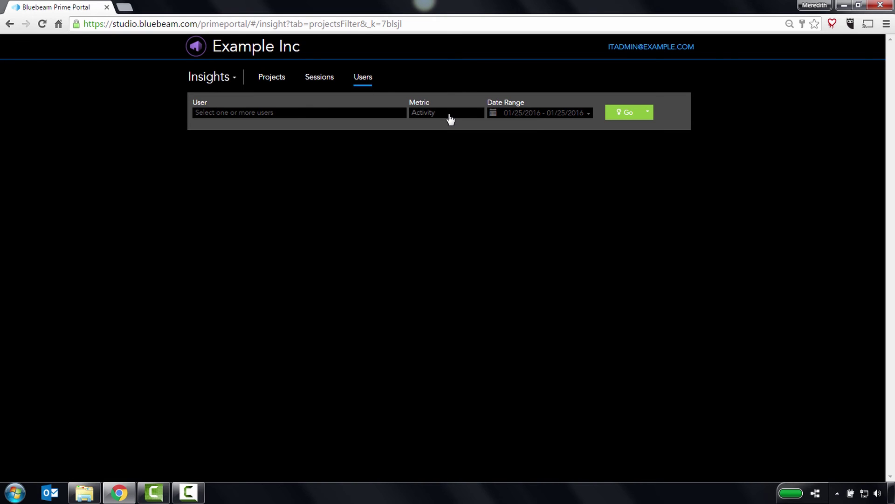
click(449, 116)
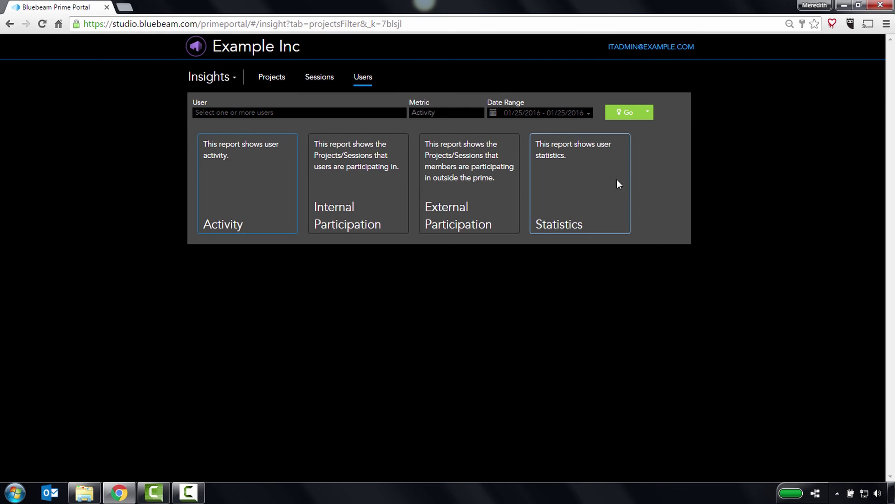
Request a CSV export of the report, then select member1 as the report's user.
click(648, 112)
click(634, 128)
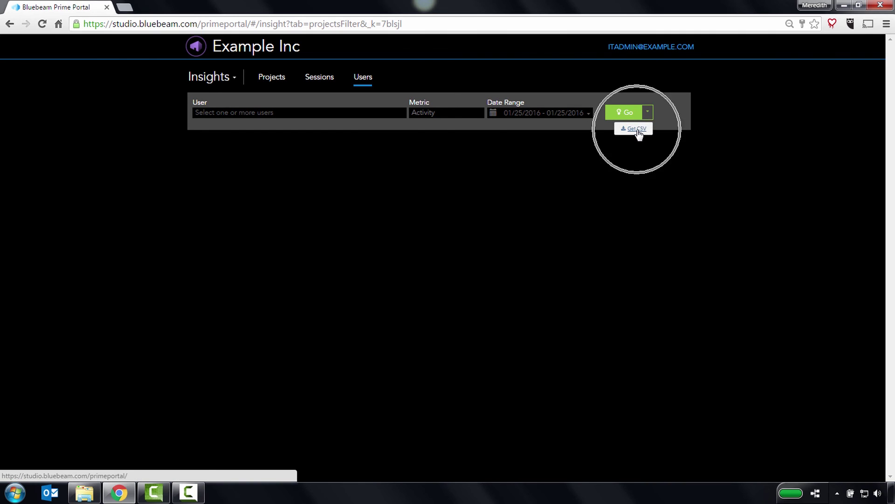
click(369, 115)
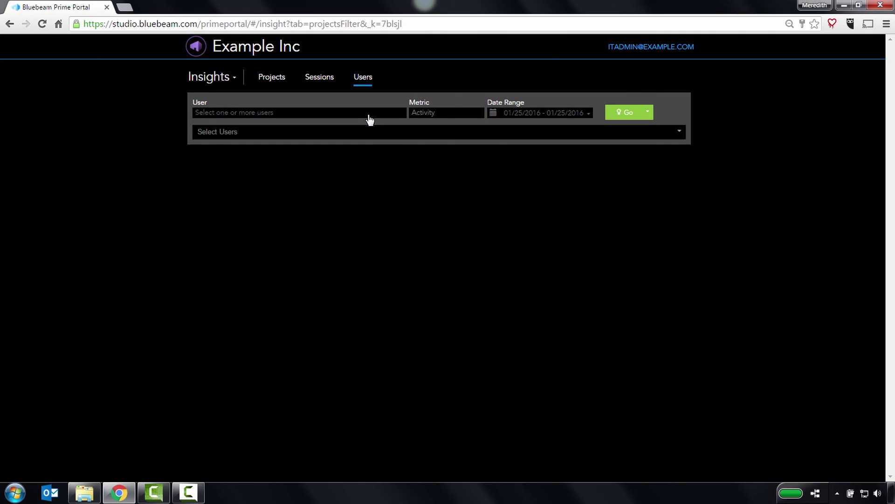
click(287, 161)
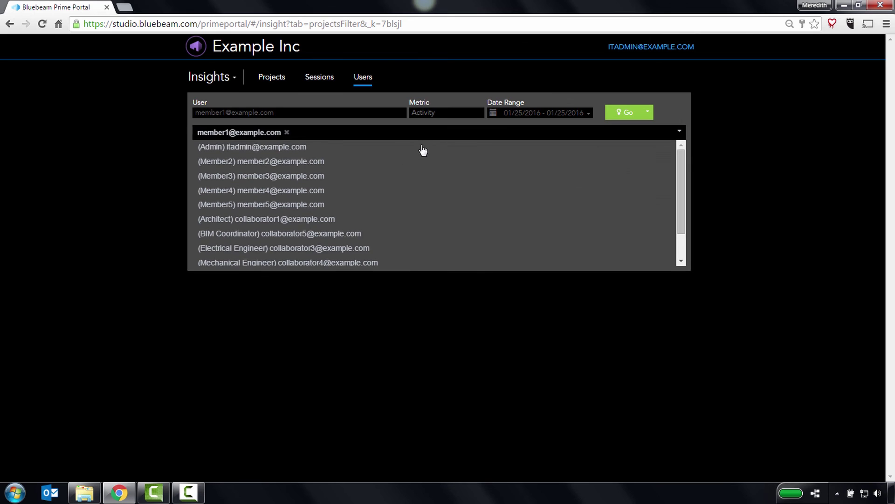
click(440, 115)
Set the date range to Last 30 Days and run member1's Activity report.
click(497, 112)
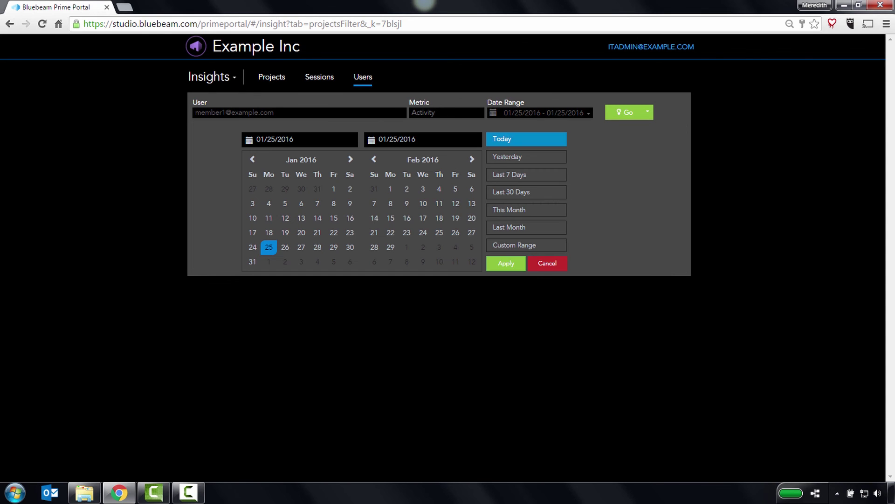
click(522, 193)
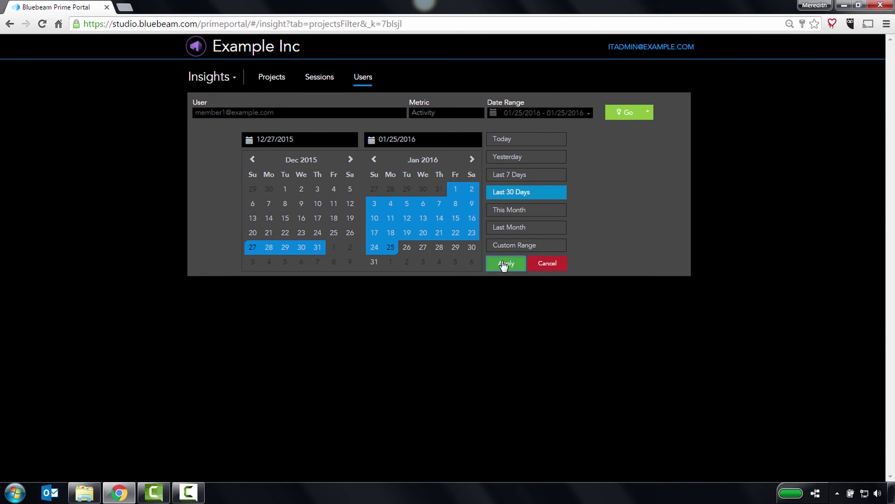
click(506, 263)
click(628, 113)
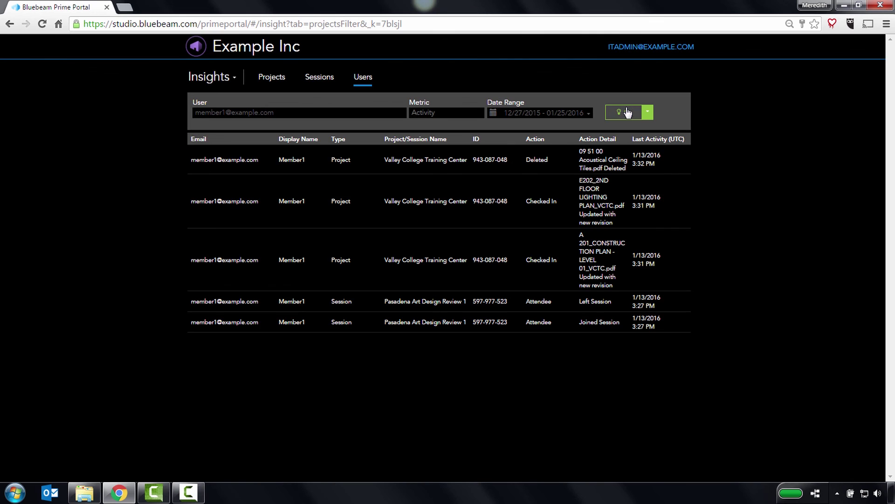